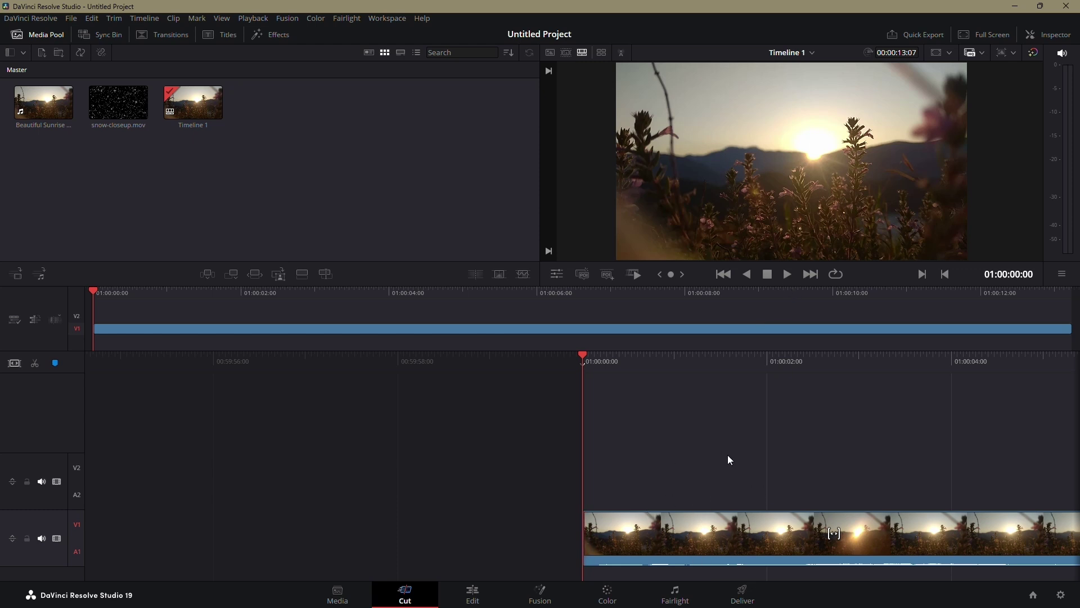
- Place the snow close-up clip on V2 at the timeline start, above the sunrise clip
mouse_move(118, 102)
left_mouse_down()
mouse_move(606, 482)
mouse_move(583, 484)
left_mouse_up()
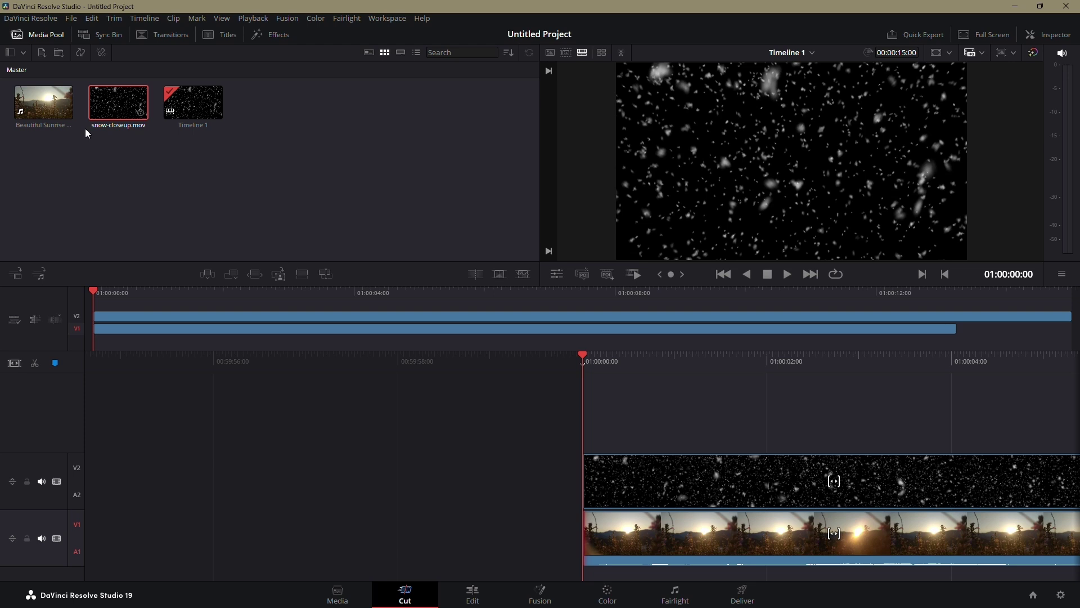
- On the Edit page, set the V2 snow clip's Composite Mode to Lighten and play it back
left_click(472, 593)
left_click(484, 397)
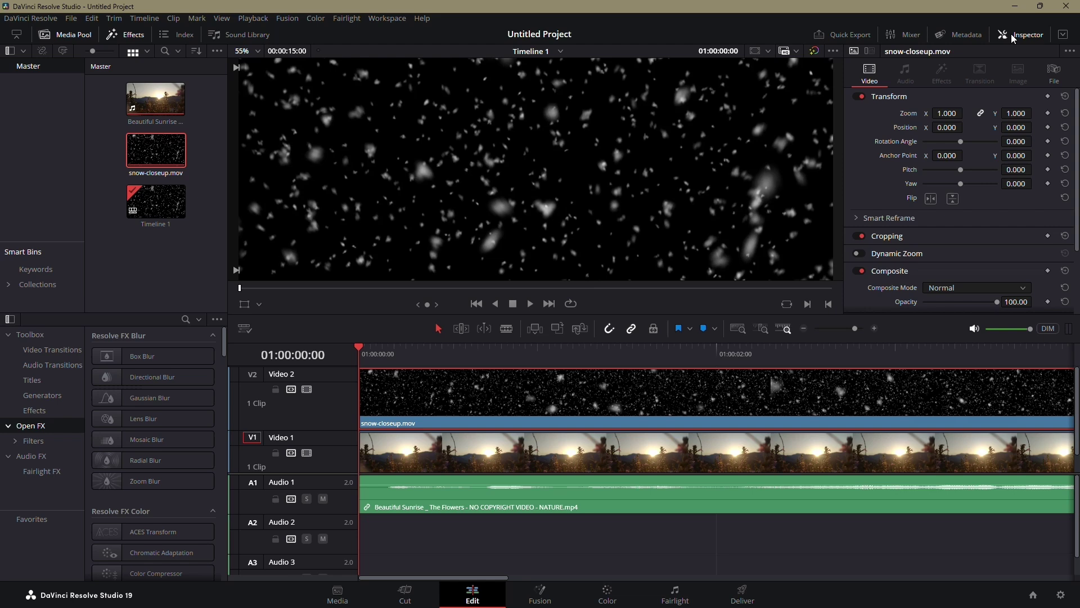
scroll(889, 252, "down", 1)
scroll(890, 253, "down", 1)
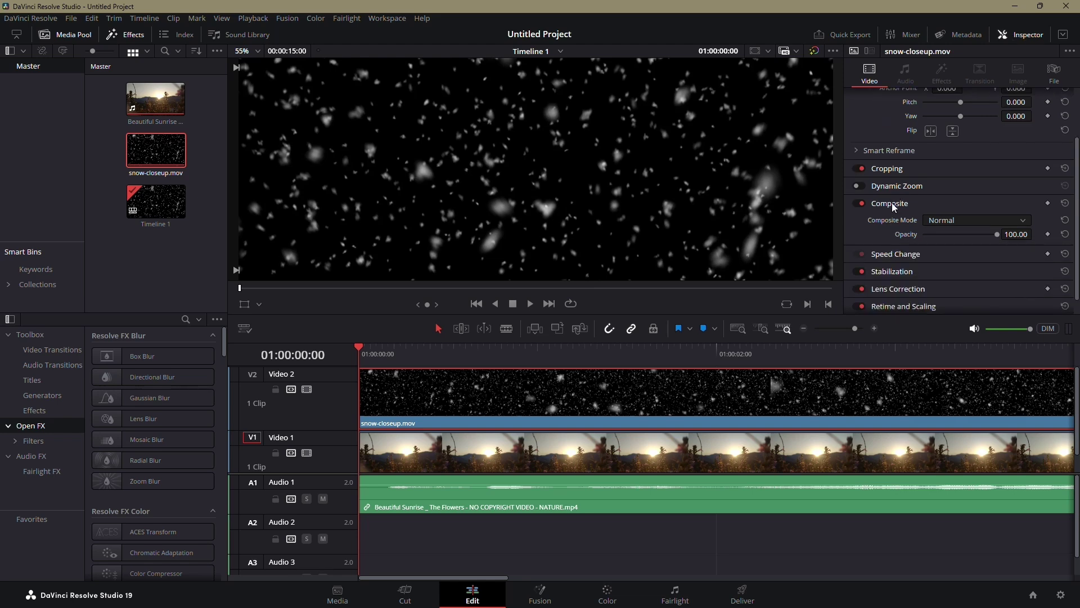
left_click(975, 220)
scroll(969, 304, "down", 3)
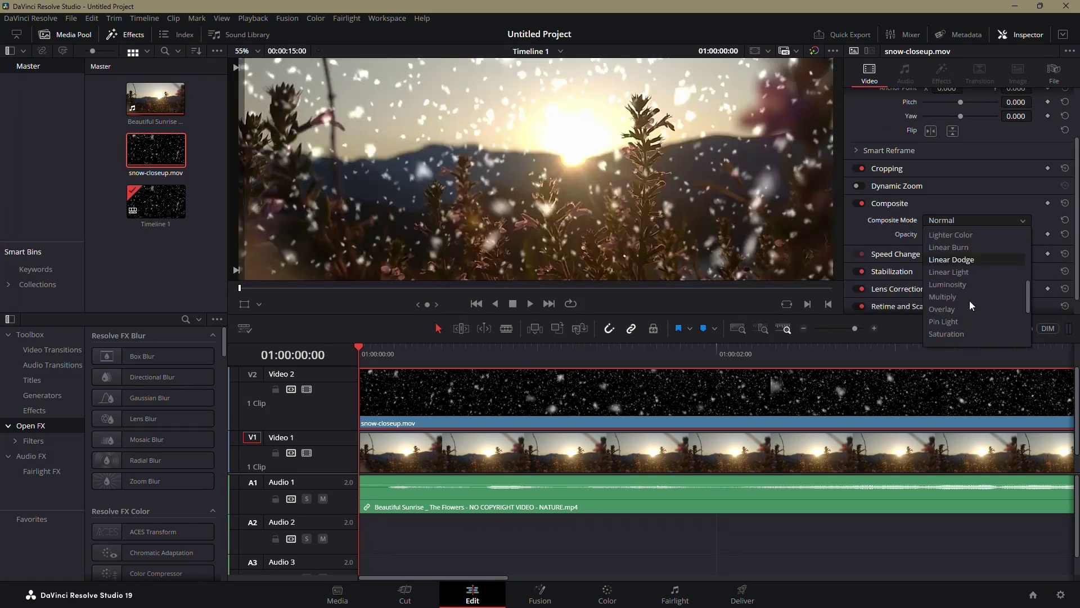
left_click(950, 259)
scroll(517, 175, "down", 2)
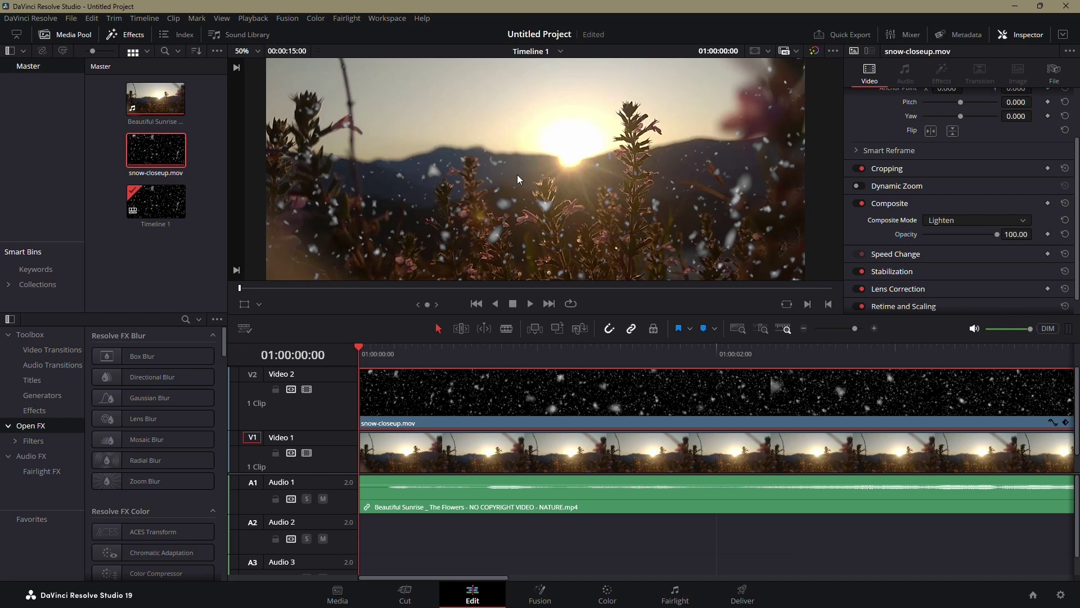
scroll(518, 174, "down", 2)
scroll(518, 175, "down", 2)
scroll(519, 185, "down", 1)
key("space")
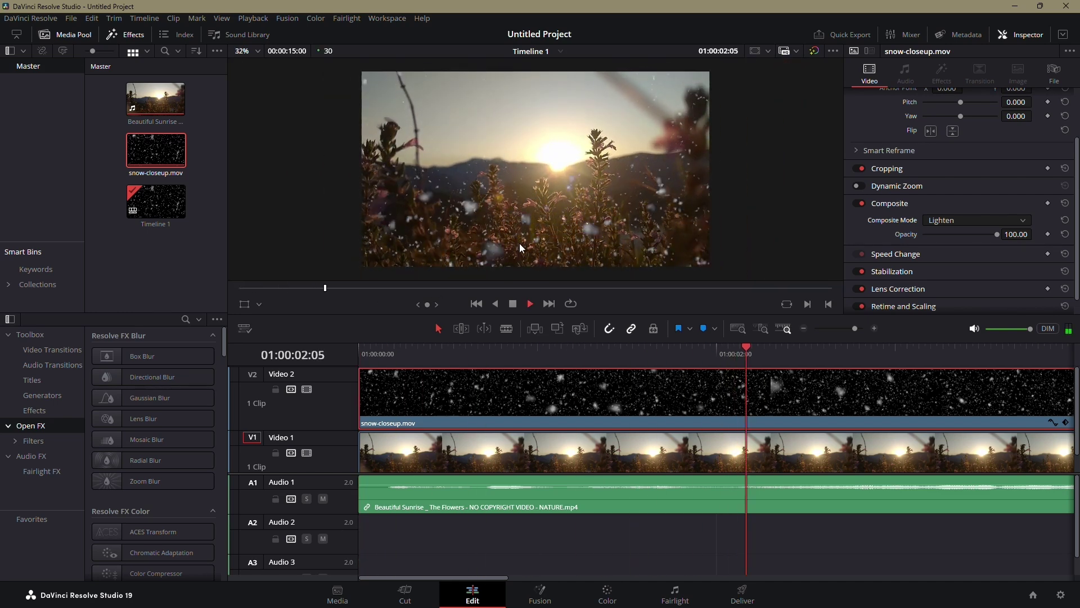
key("space")
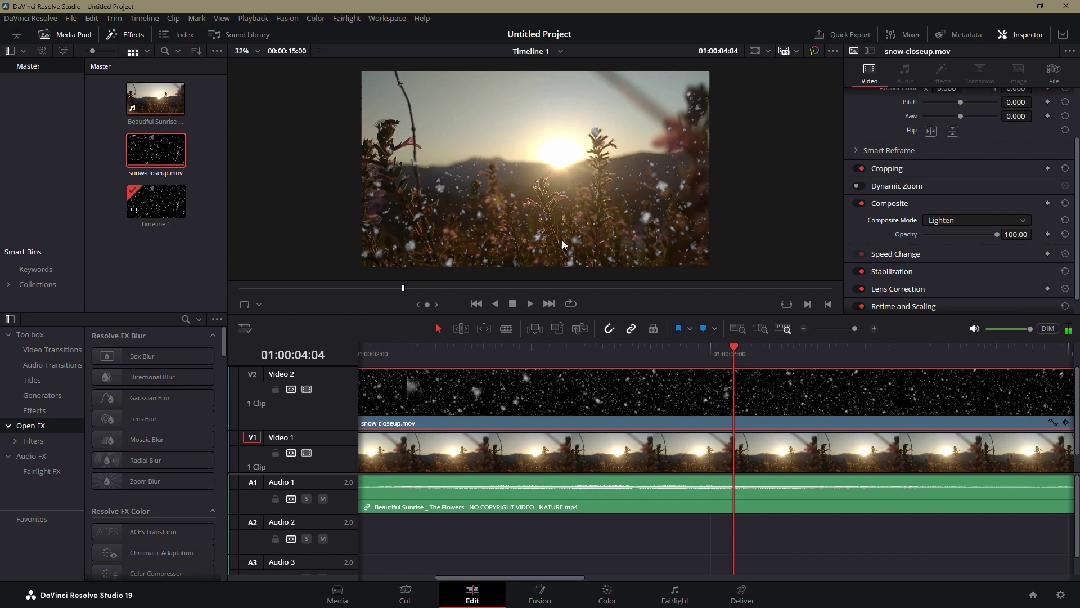
- On the Color page, raise the snow clip's Blur Radius from 0.50 to 0.80
left_click(581, 351)
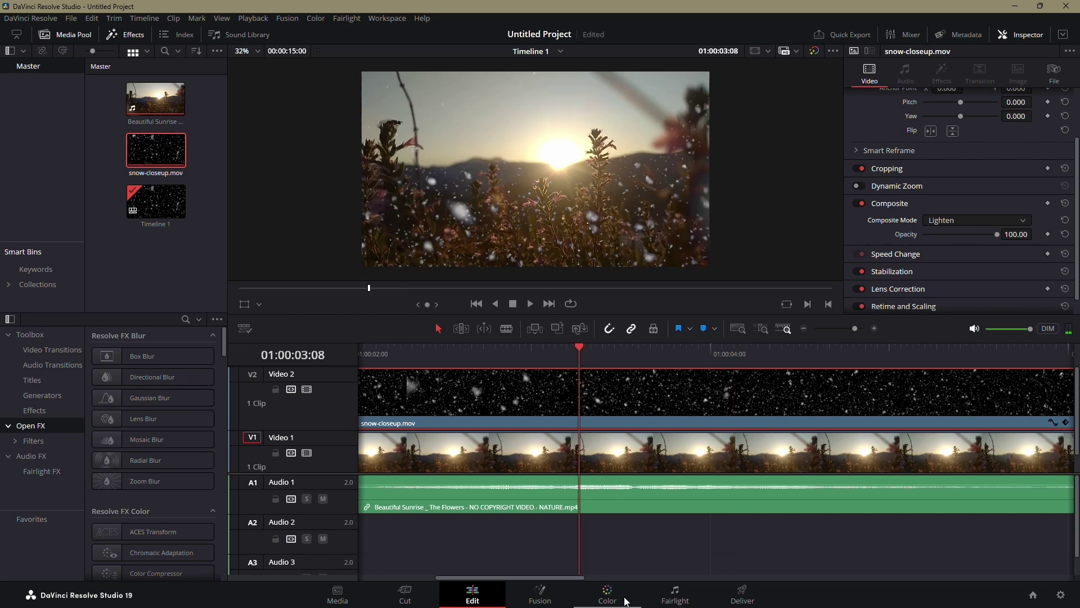
left_click(605, 594)
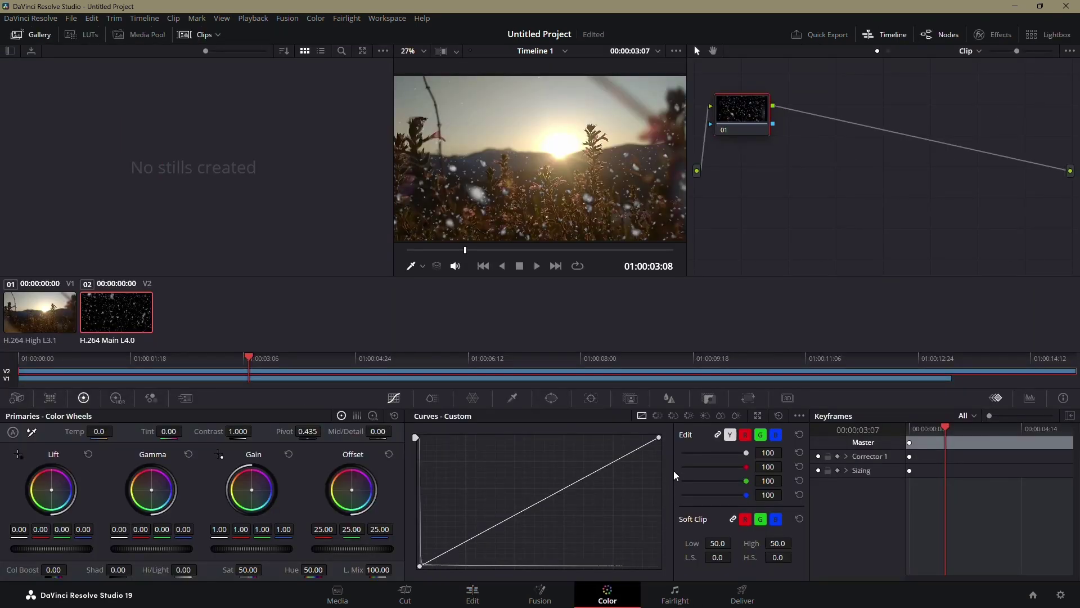
left_click(669, 399)
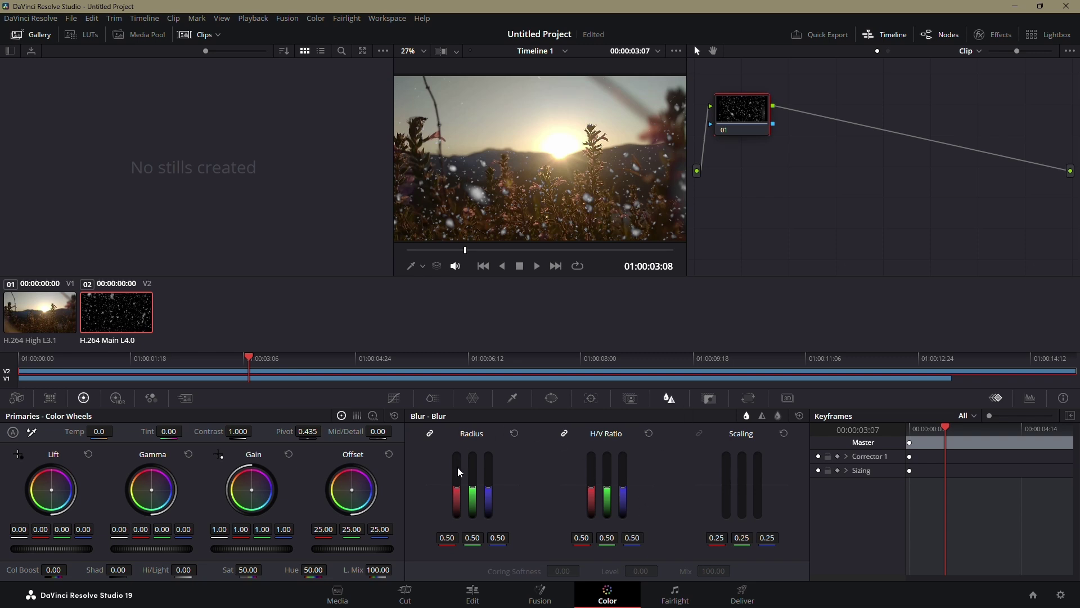
left_click_drag(471, 490, 471, 467)
left_click(472, 594)
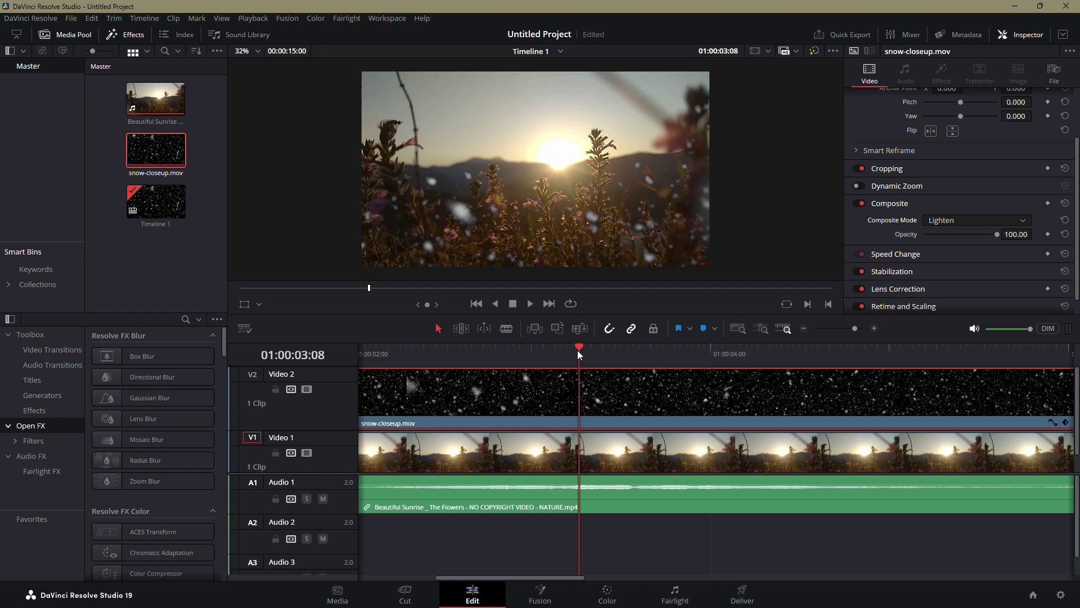
left_click_drag(577, 350, 318, 389)
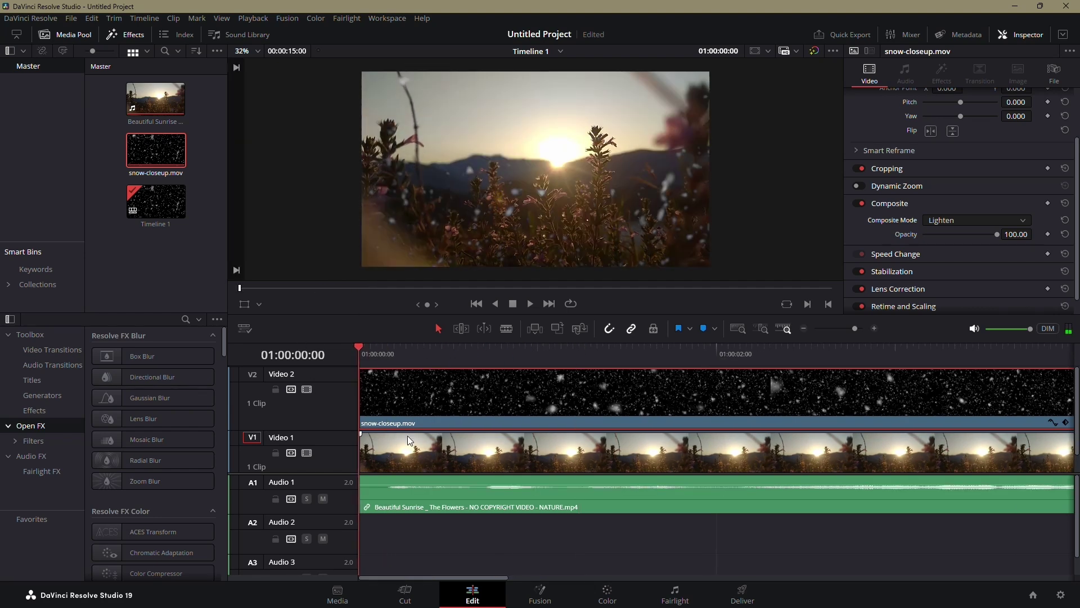
key("space")
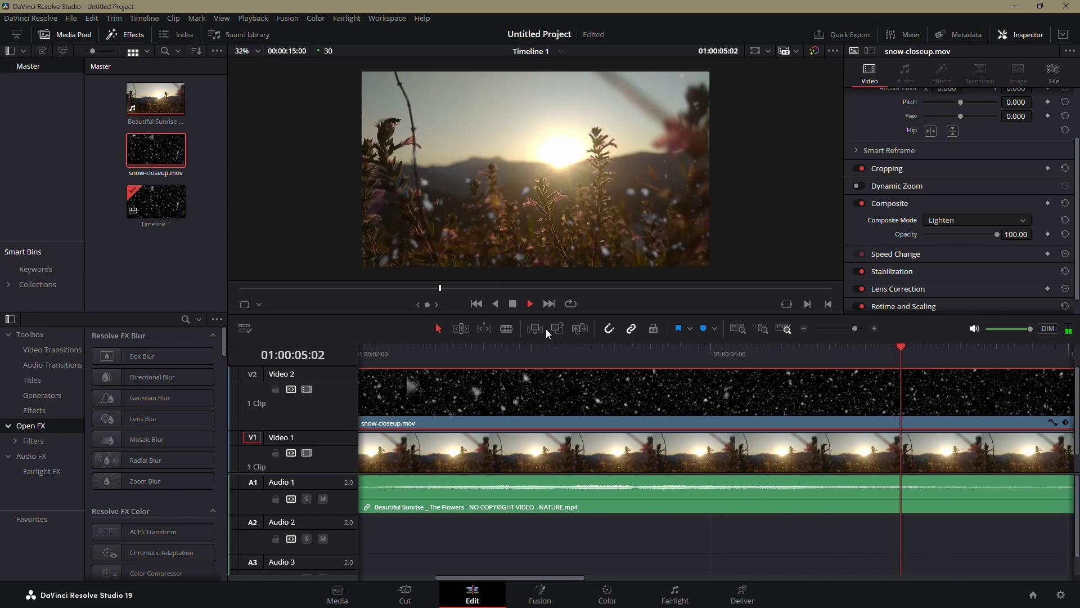
key("space")
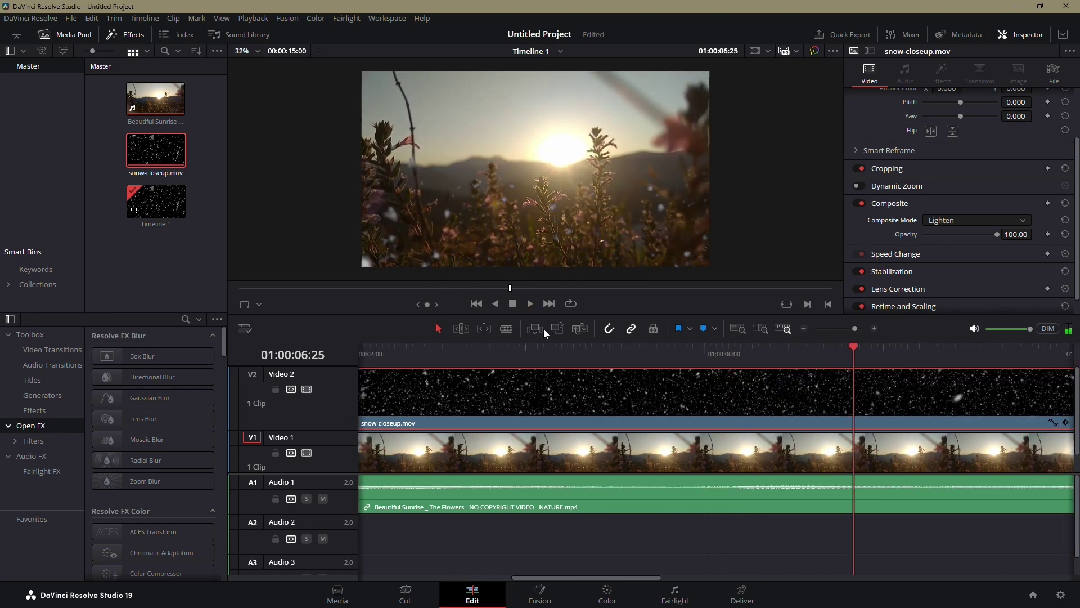
left_click(773, 345)
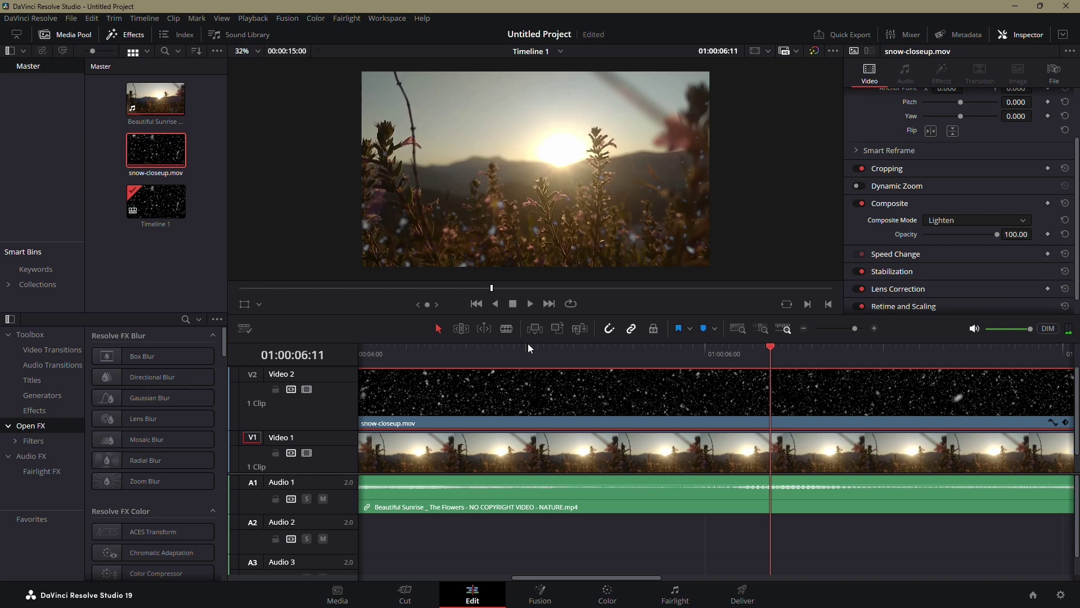
left_click(400, 348)
left_click_drag(401, 349, 361, 351)
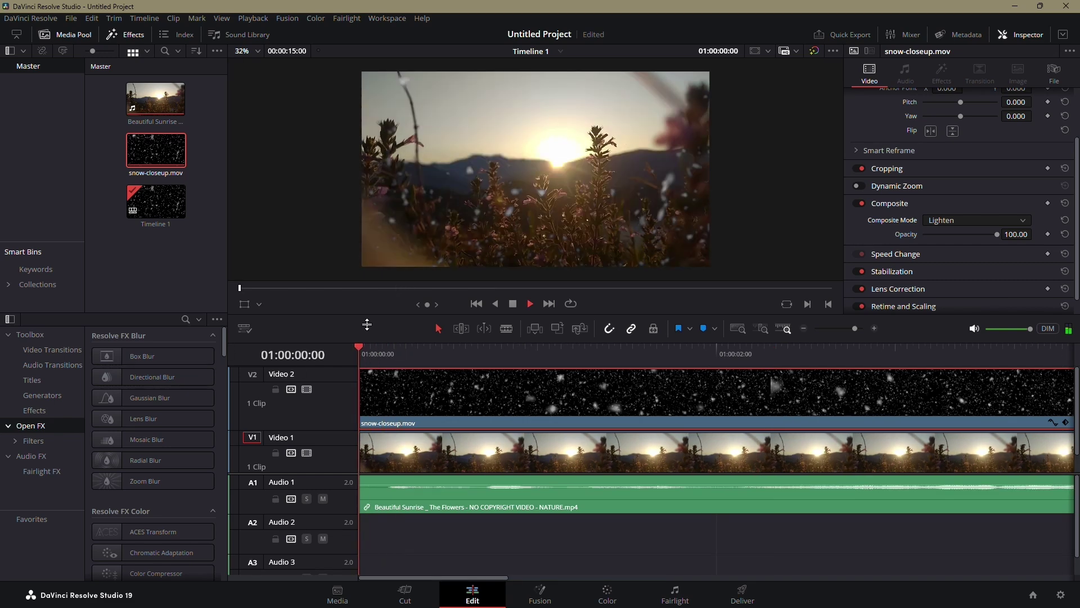
key("space")
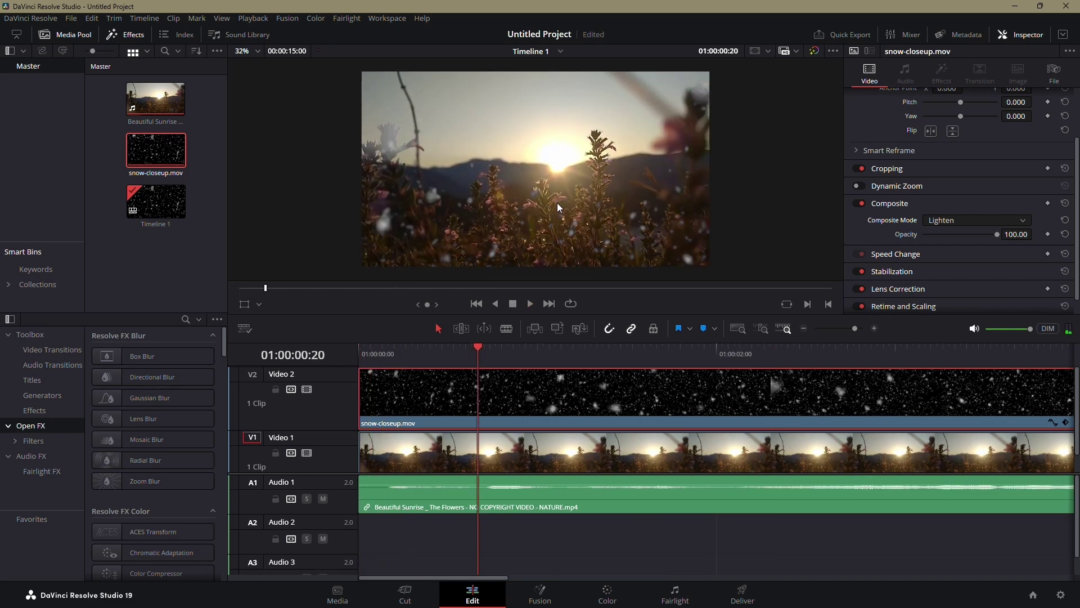